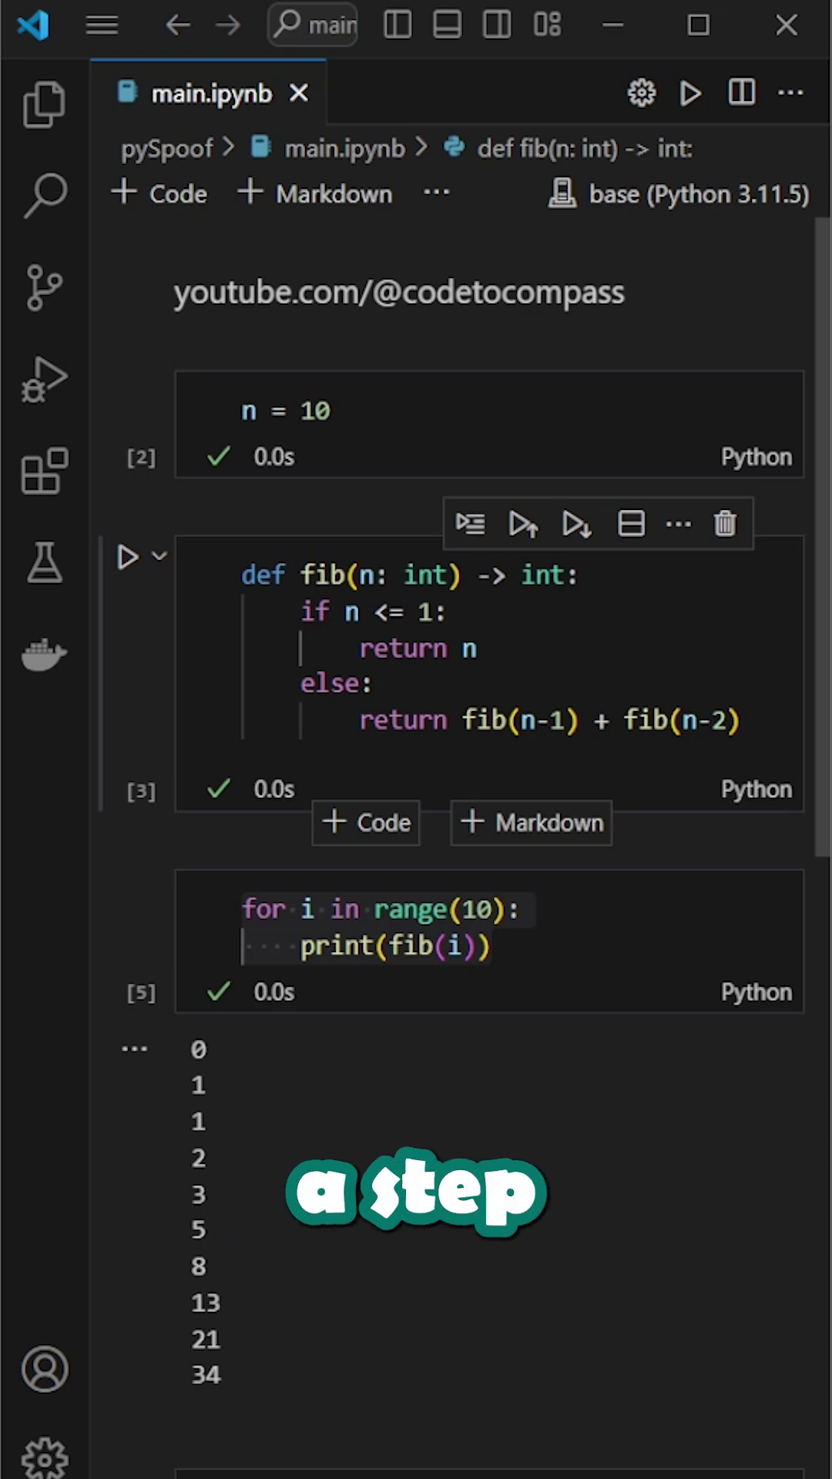
left_click(347, 413)
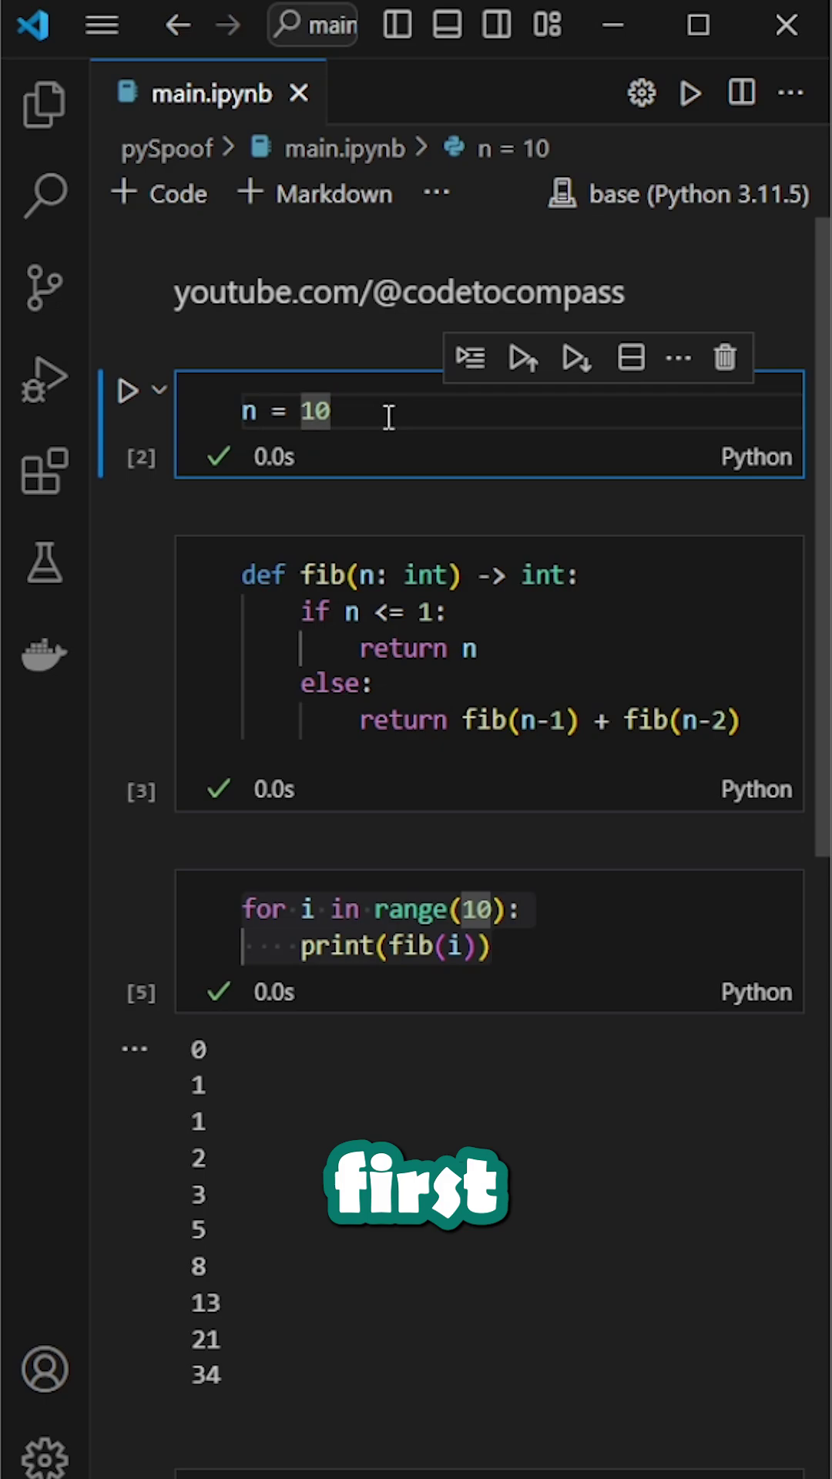
left_click_drag(389, 416, 242, 412)
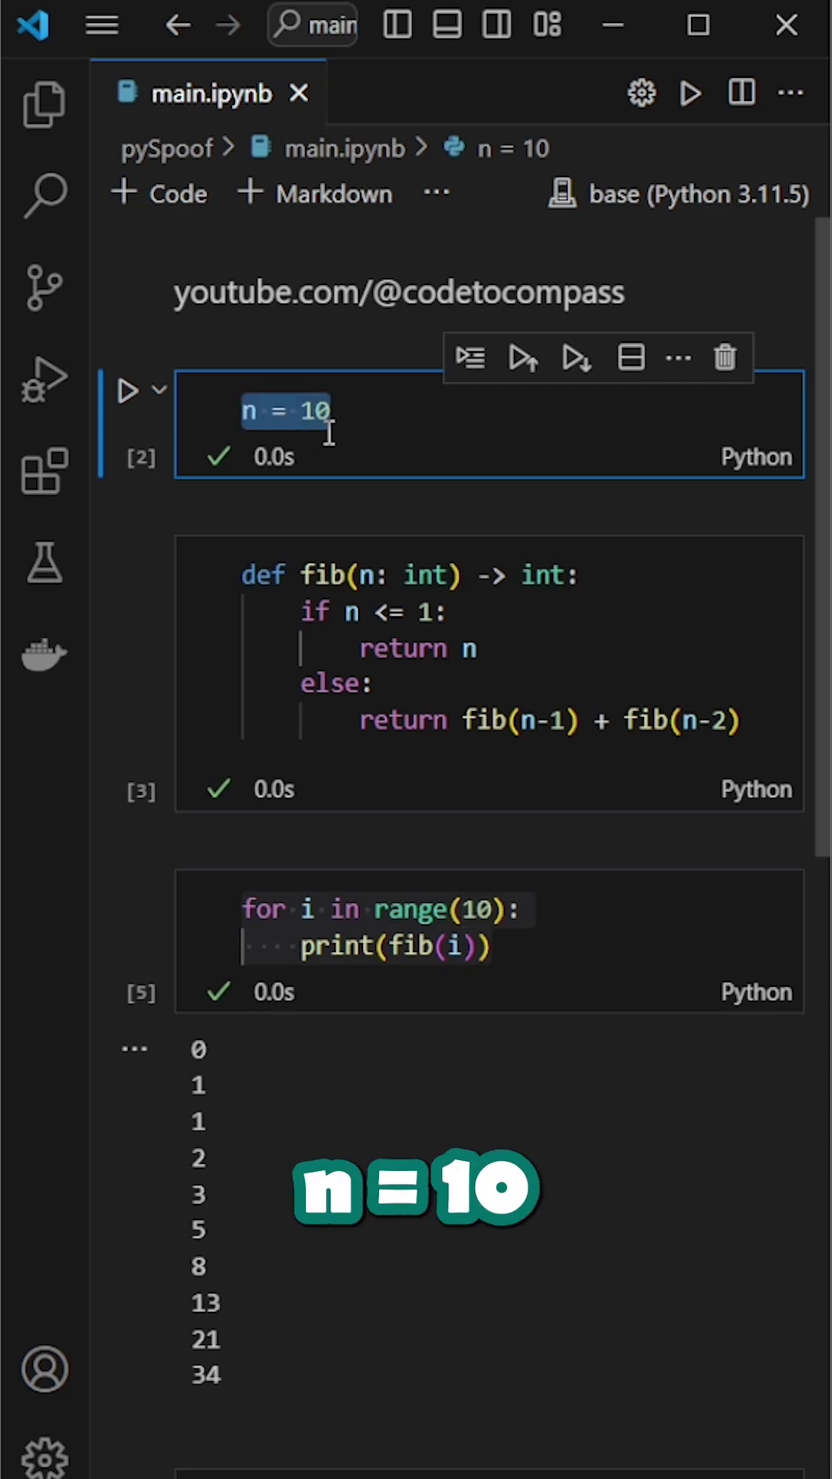
left_click(304, 574)
left_click_drag(300, 574, 574, 572)
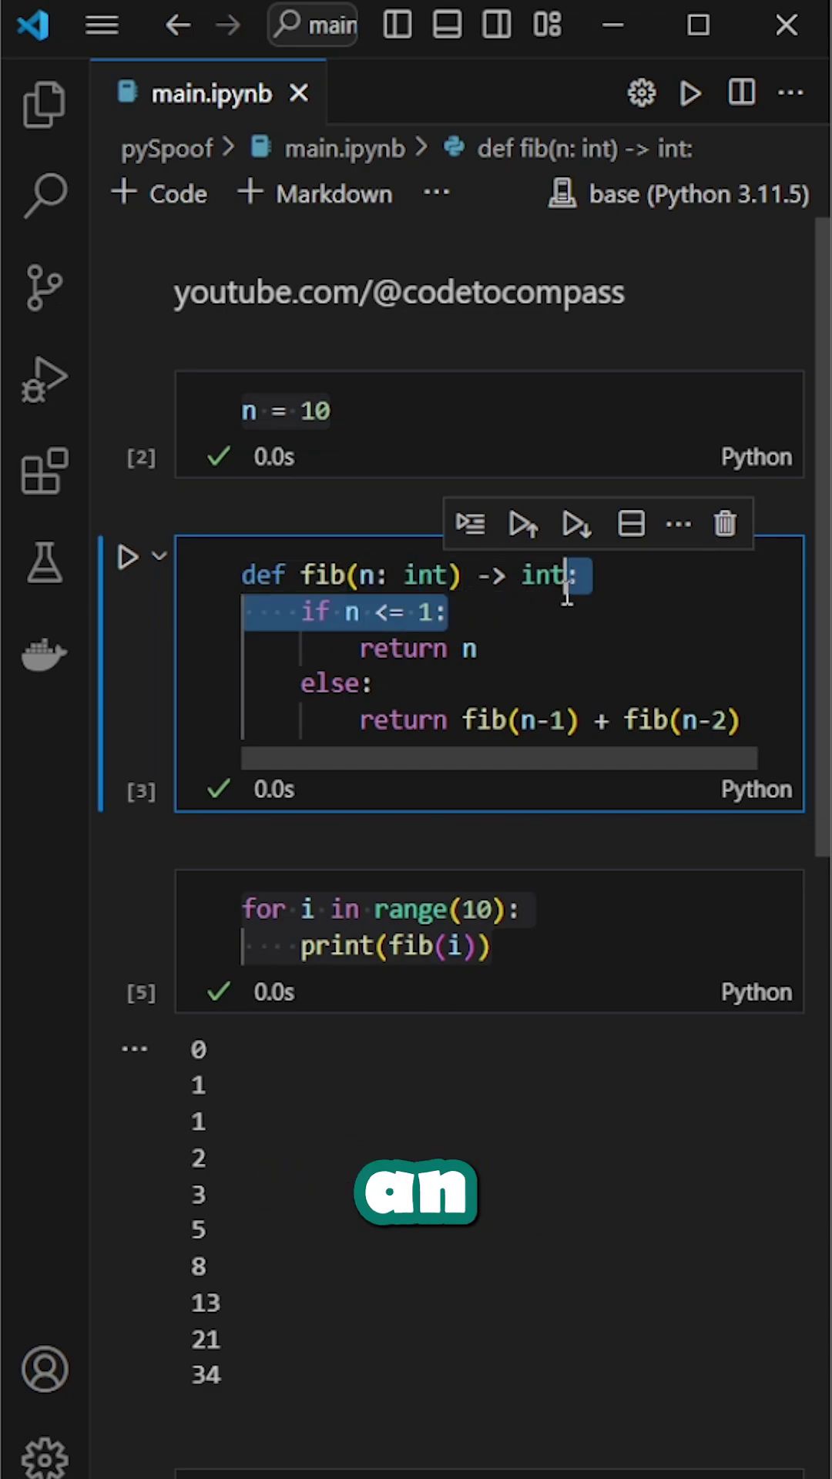
left_click_drag(518, 655, 261, 619)
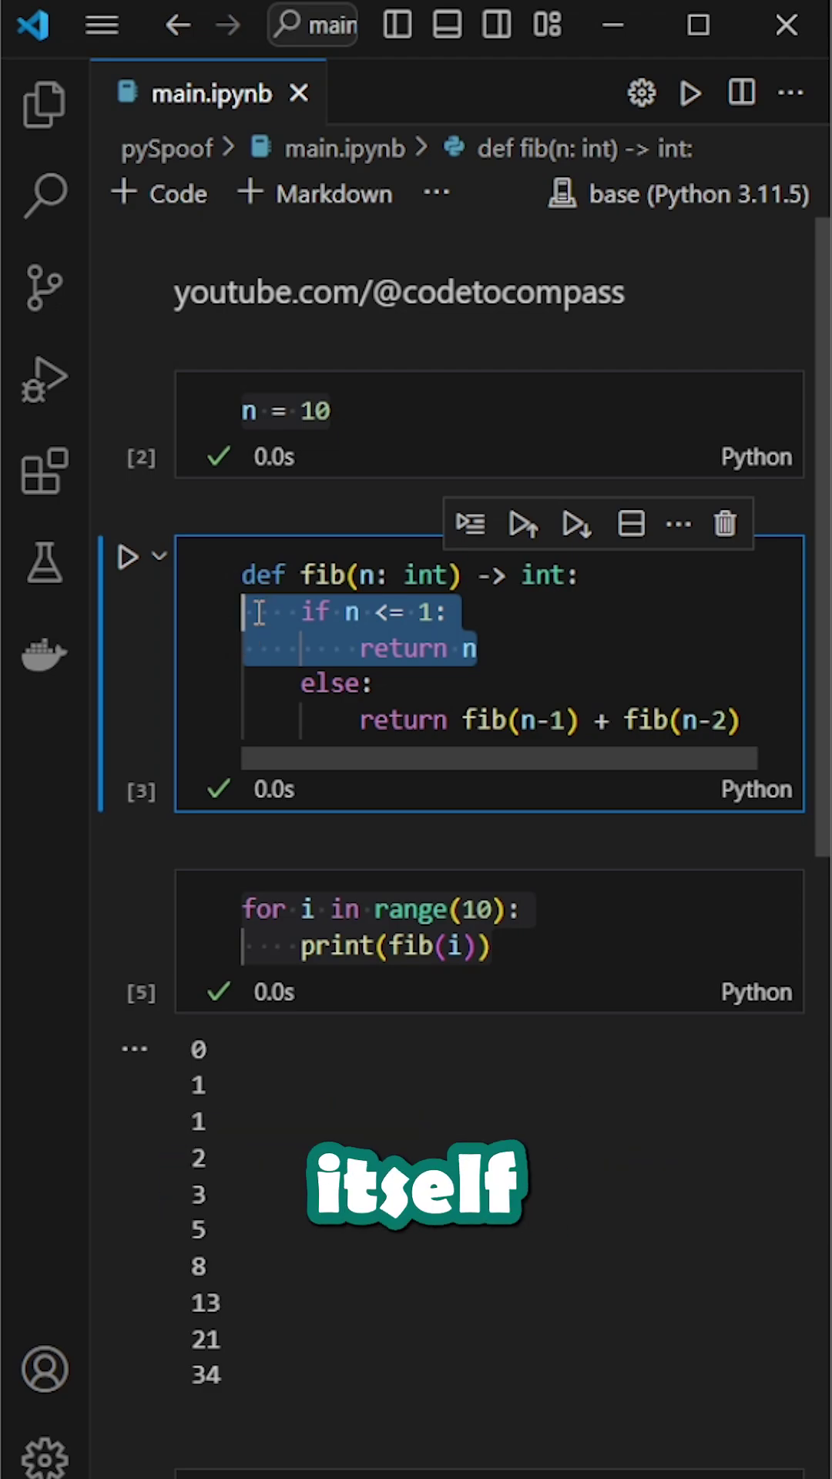
left_click_drag(270, 684, 741, 778)
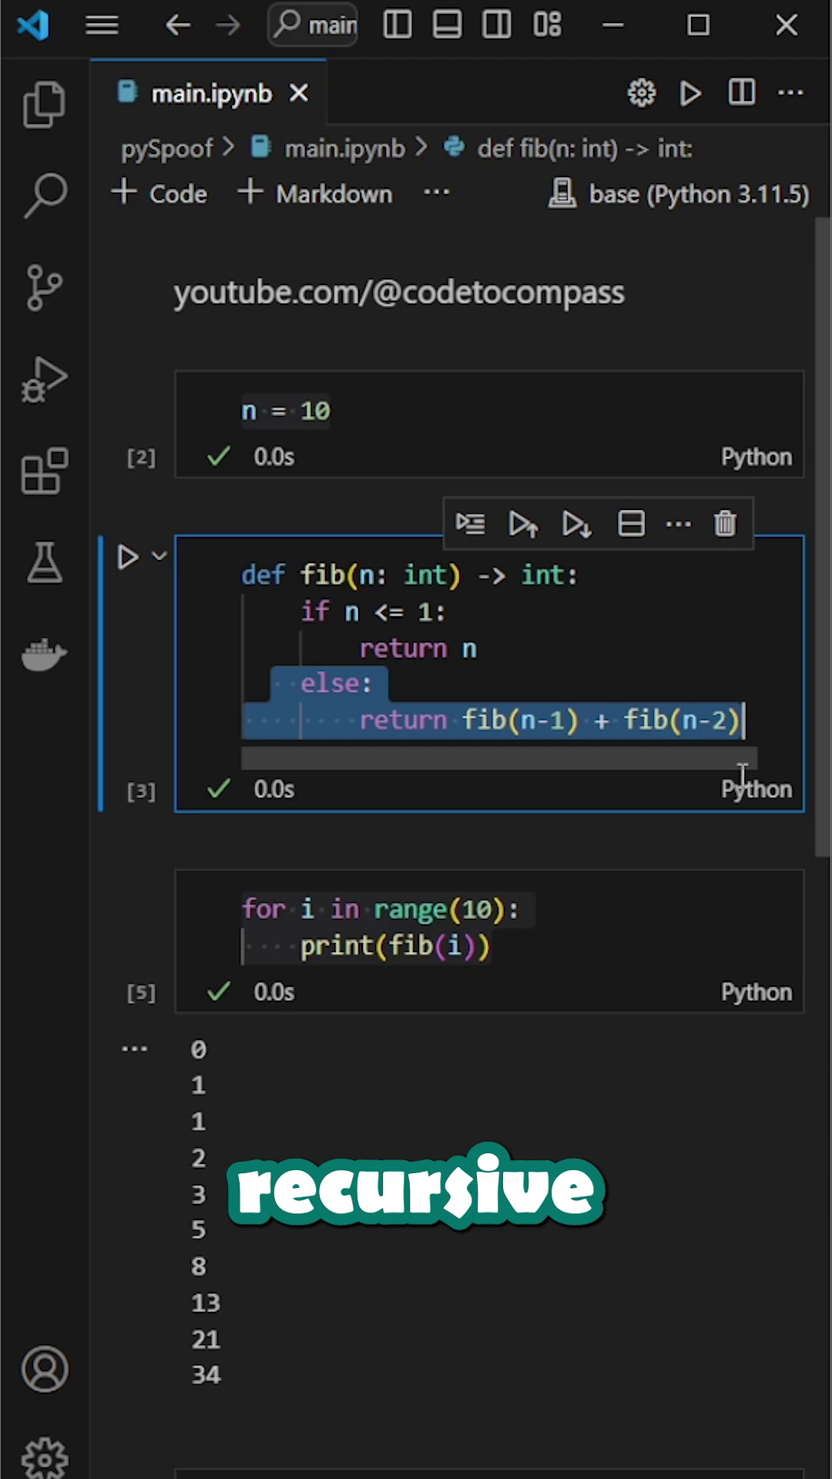
left_click(487, 720)
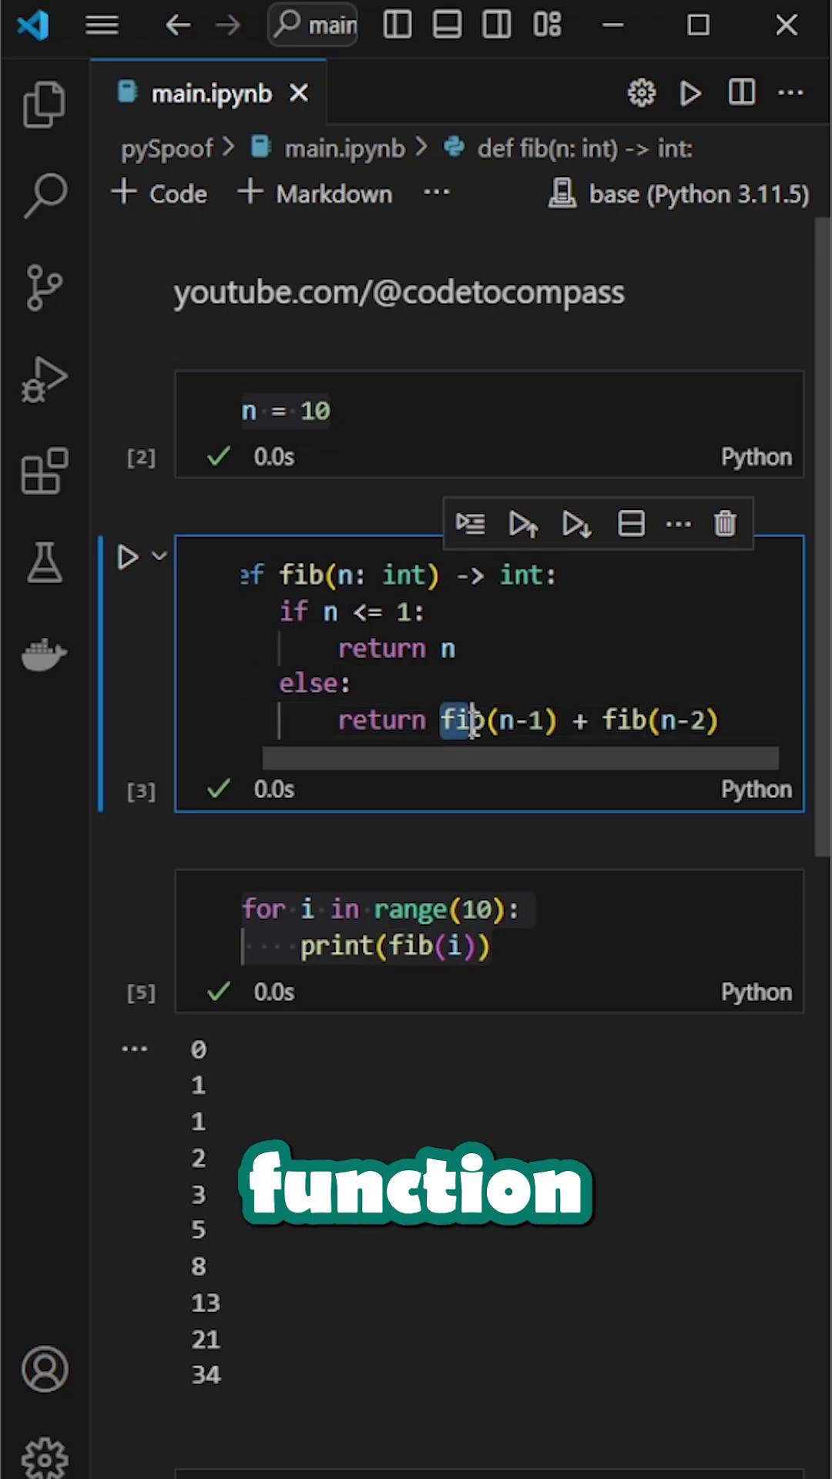
double_click(543, 723)
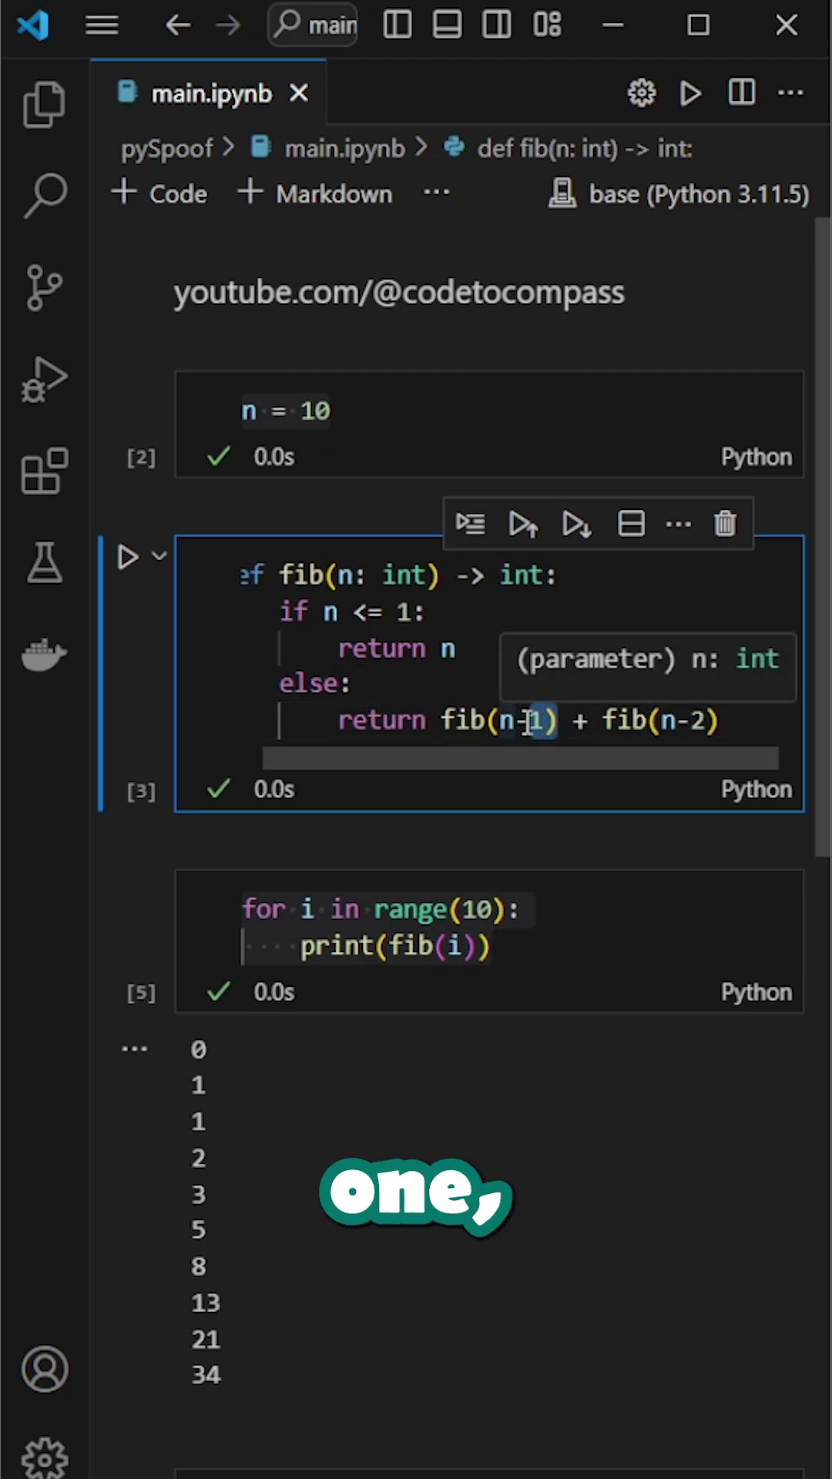
double_click(630, 721)
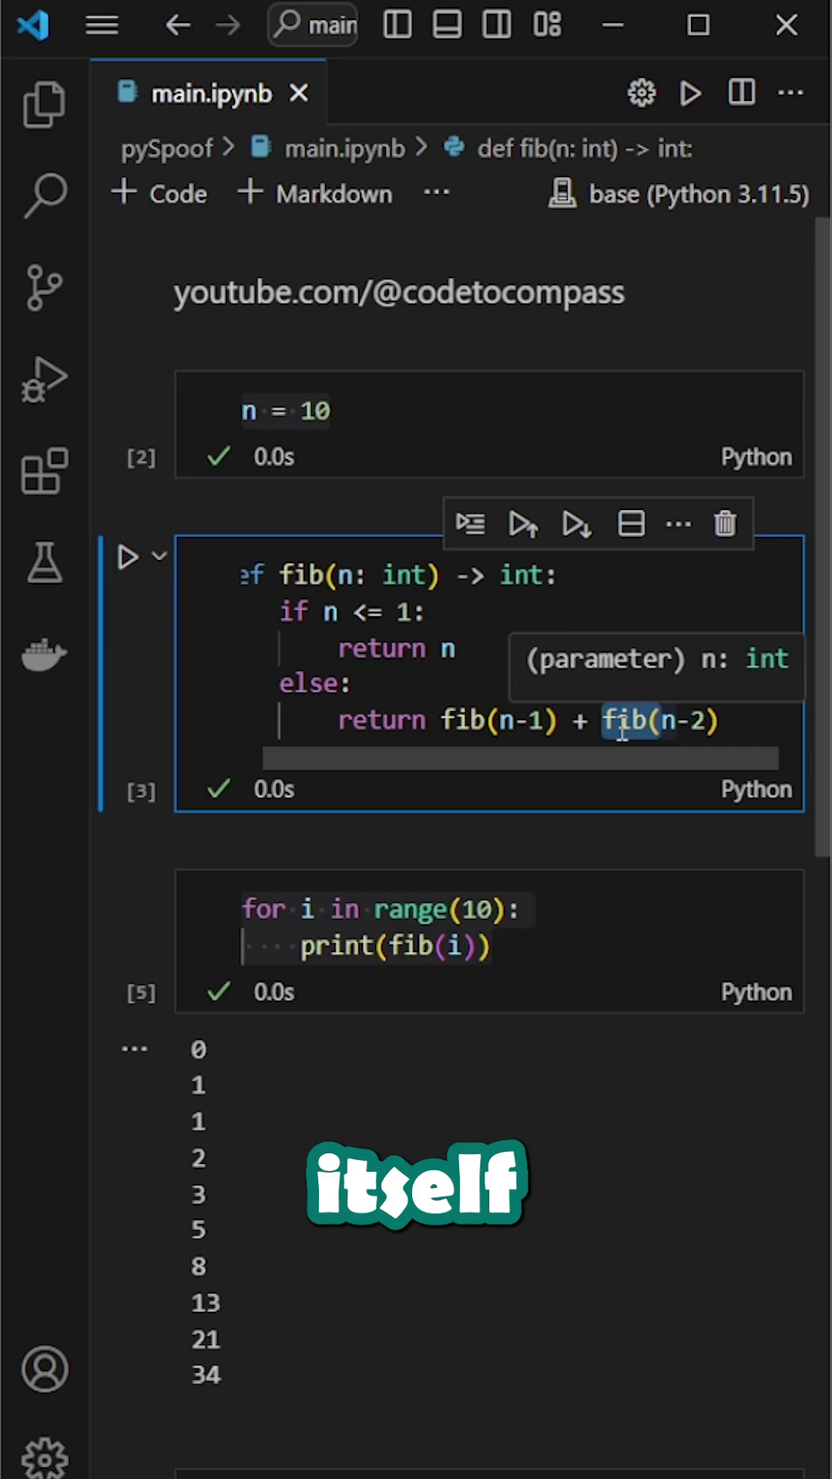
double_click(698, 721)
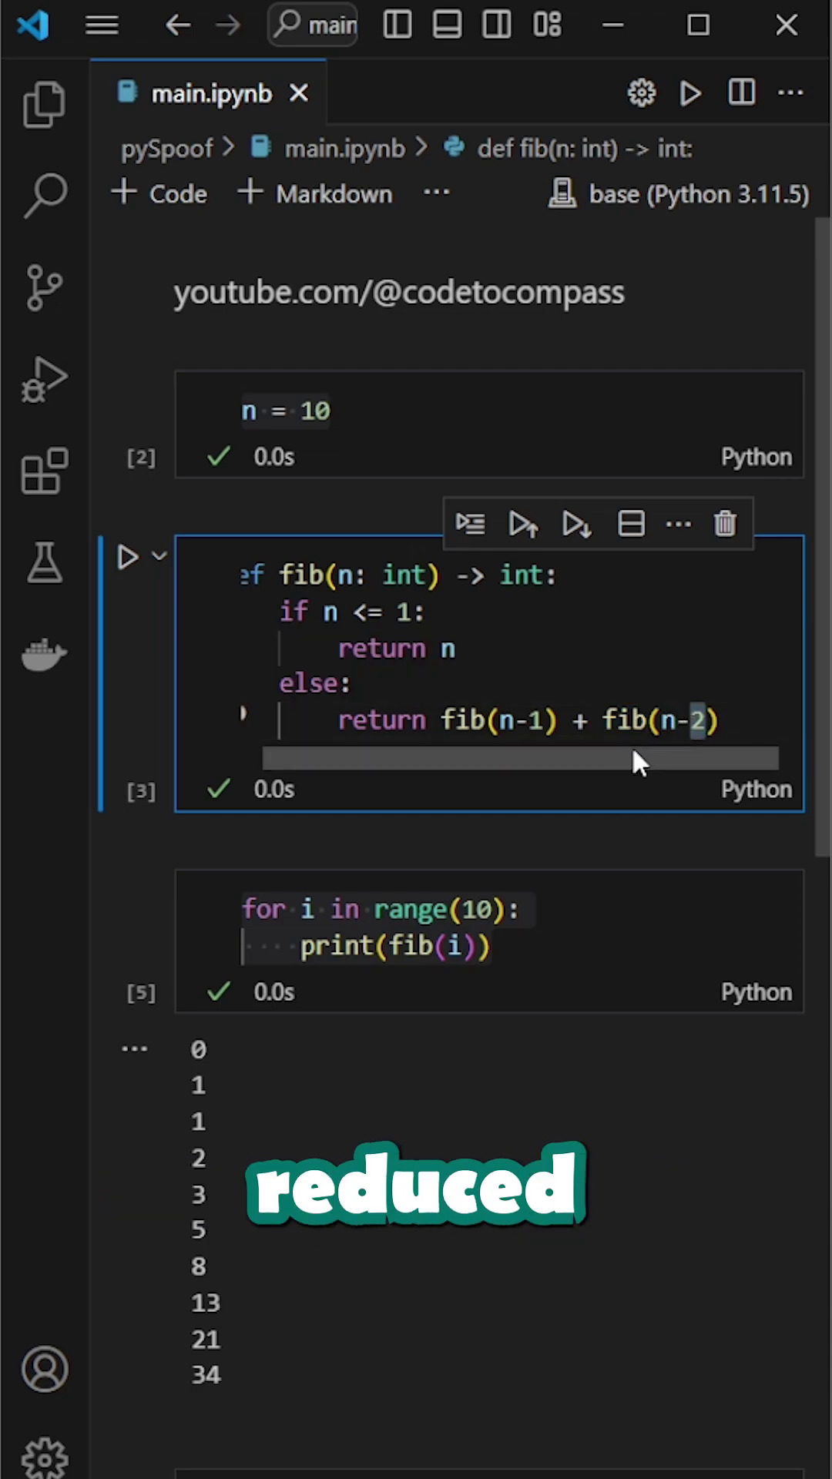
left_click_drag(627, 746, 514, 747)
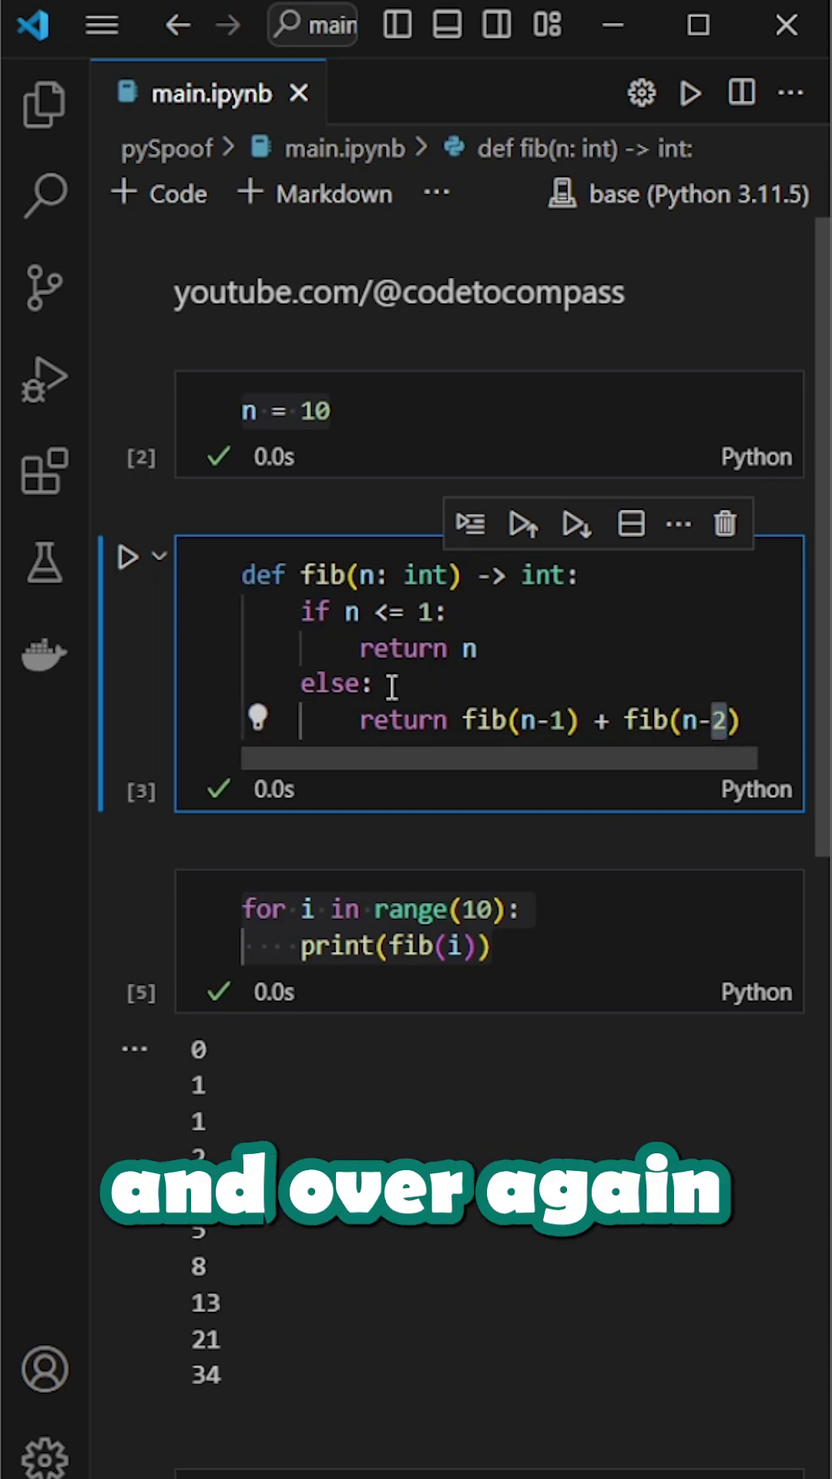
left_click_drag(521, 648, 228, 606)
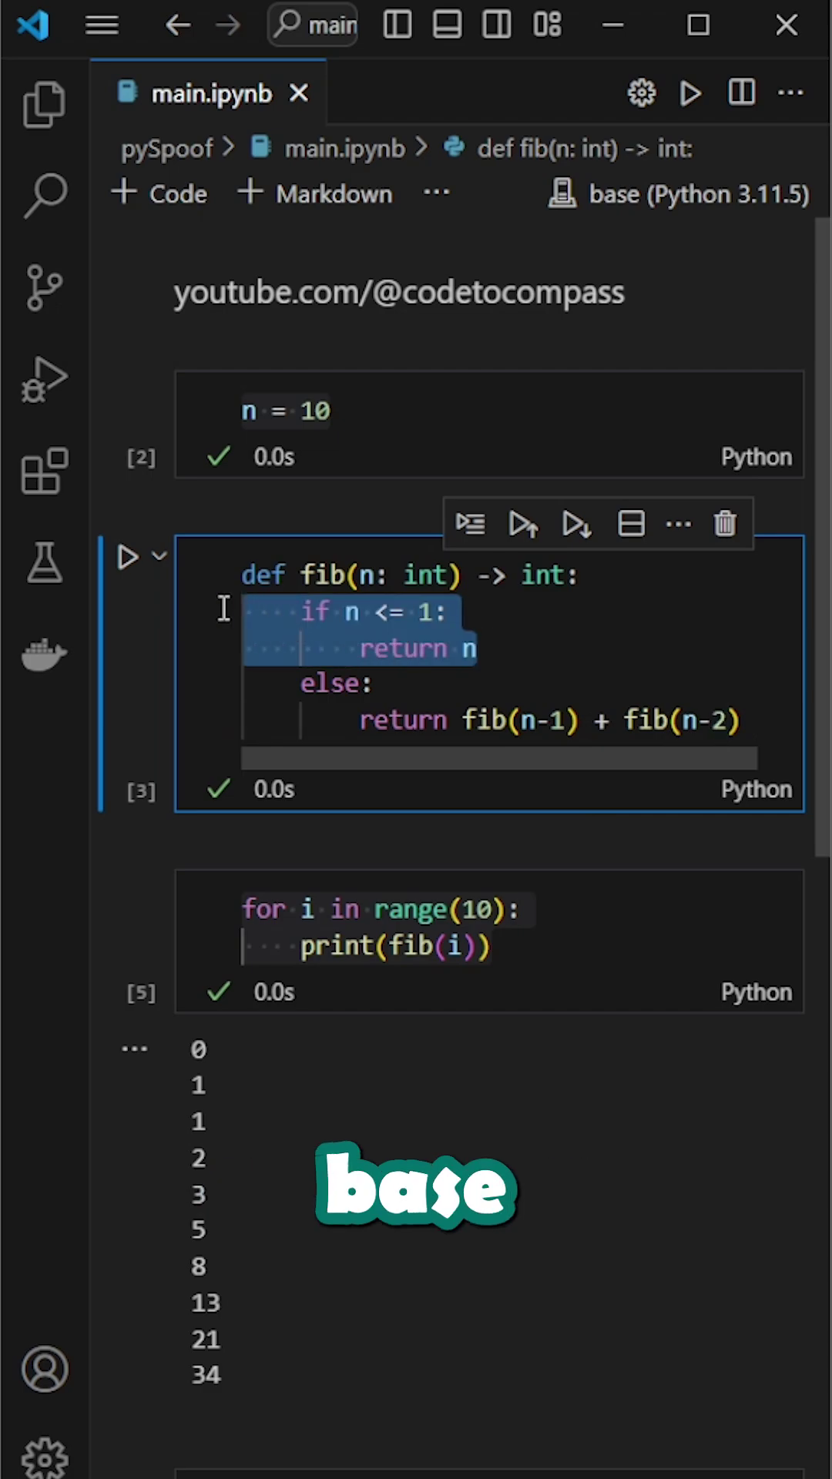
left_click(486, 983)
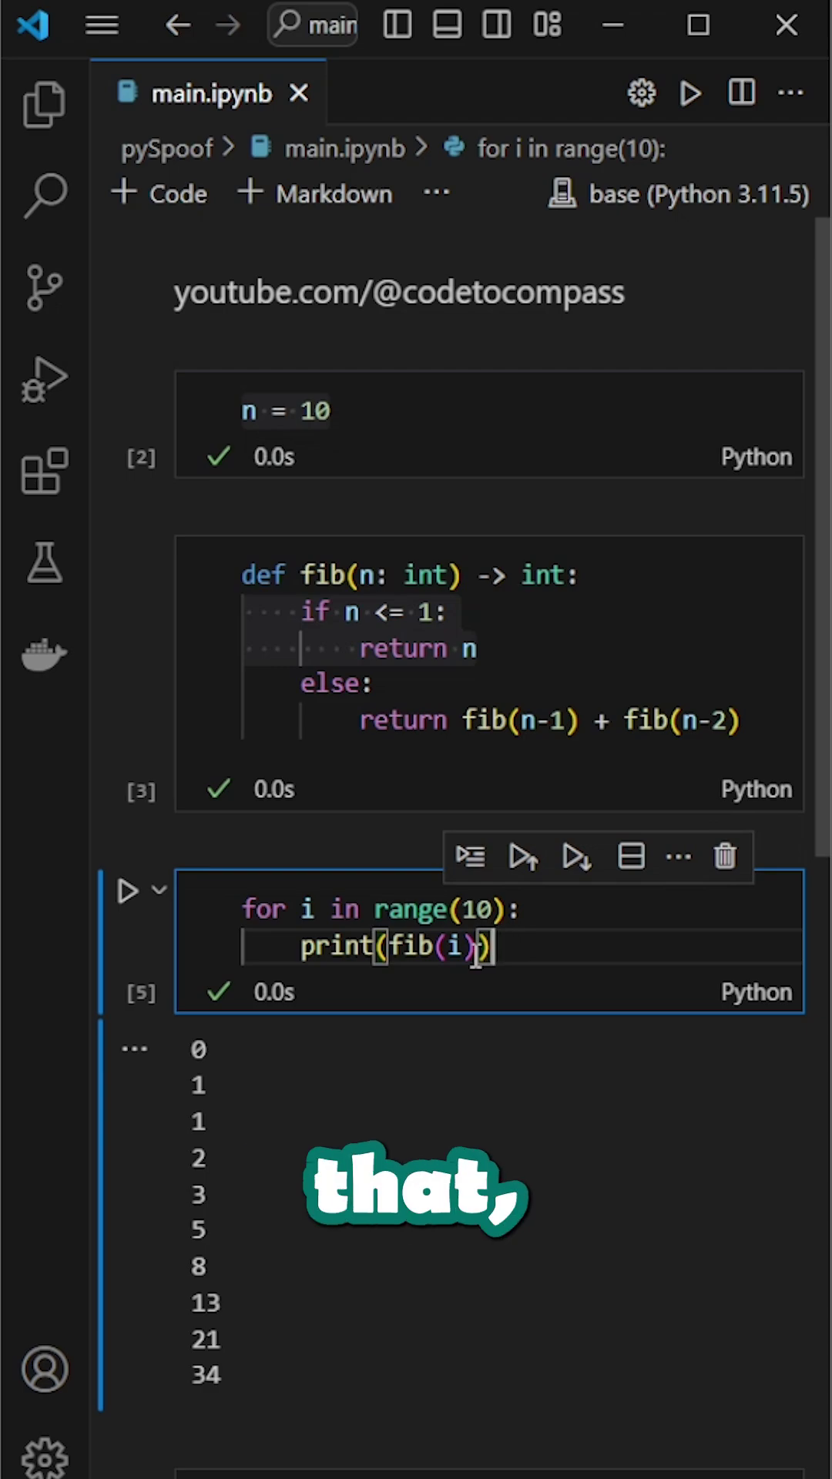
left_click(255, 1051)
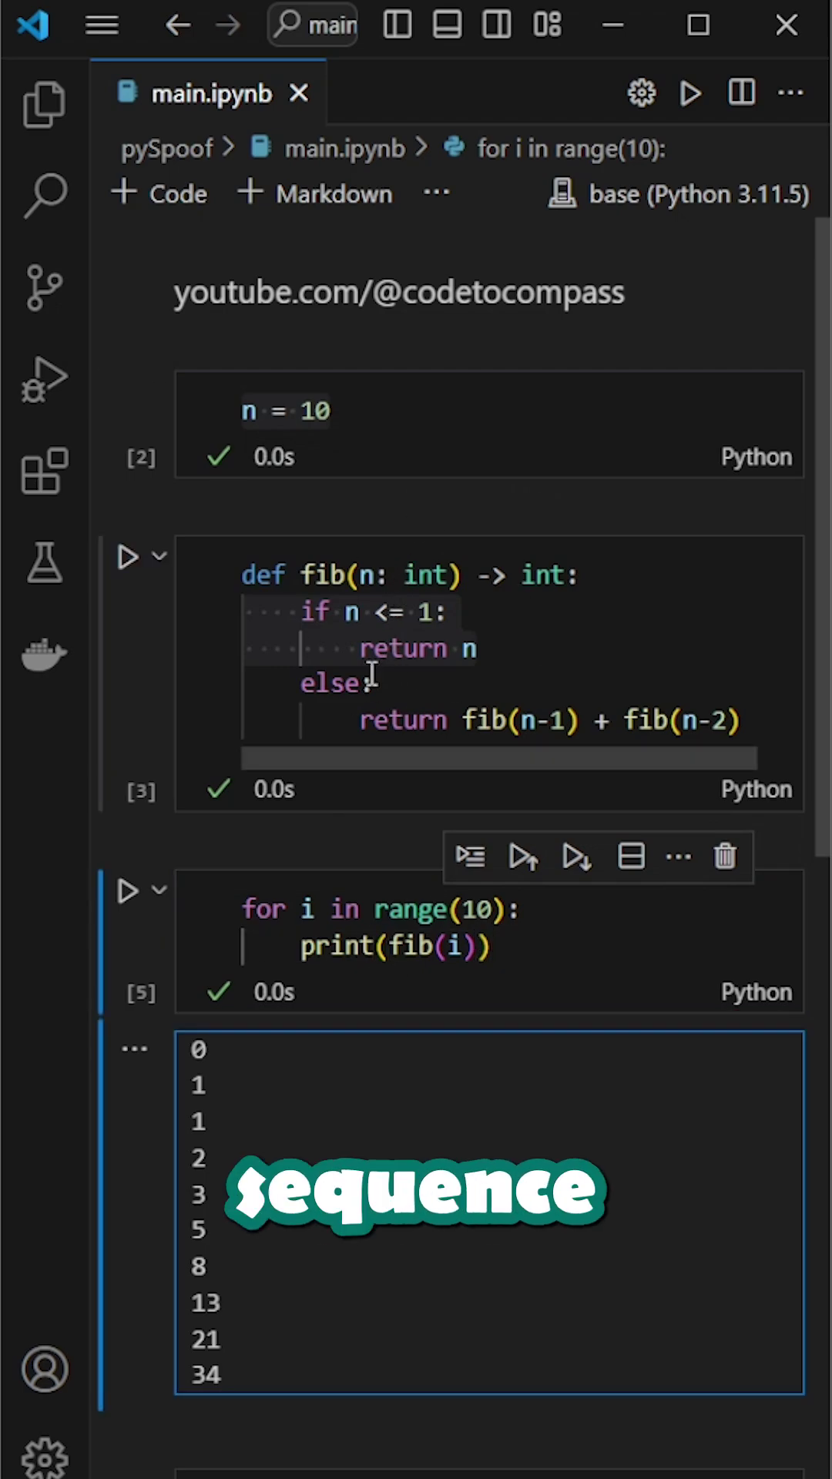